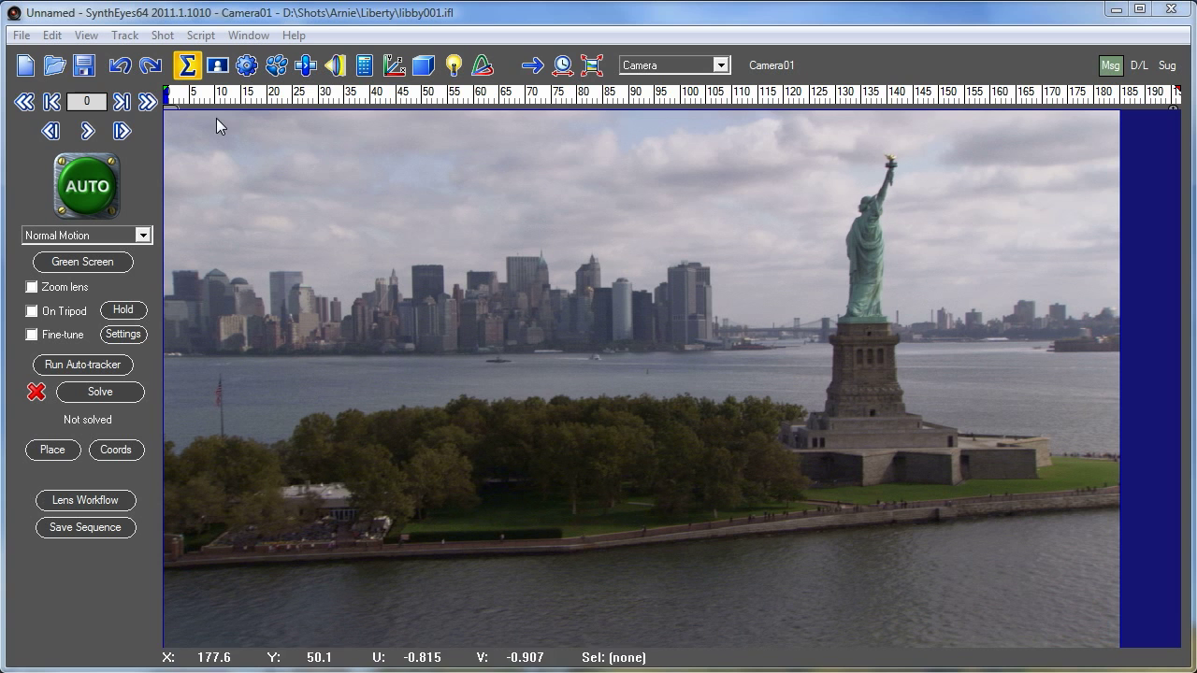
Play the Liberty shot in SynthEyes to preview the footage.
key(slash)
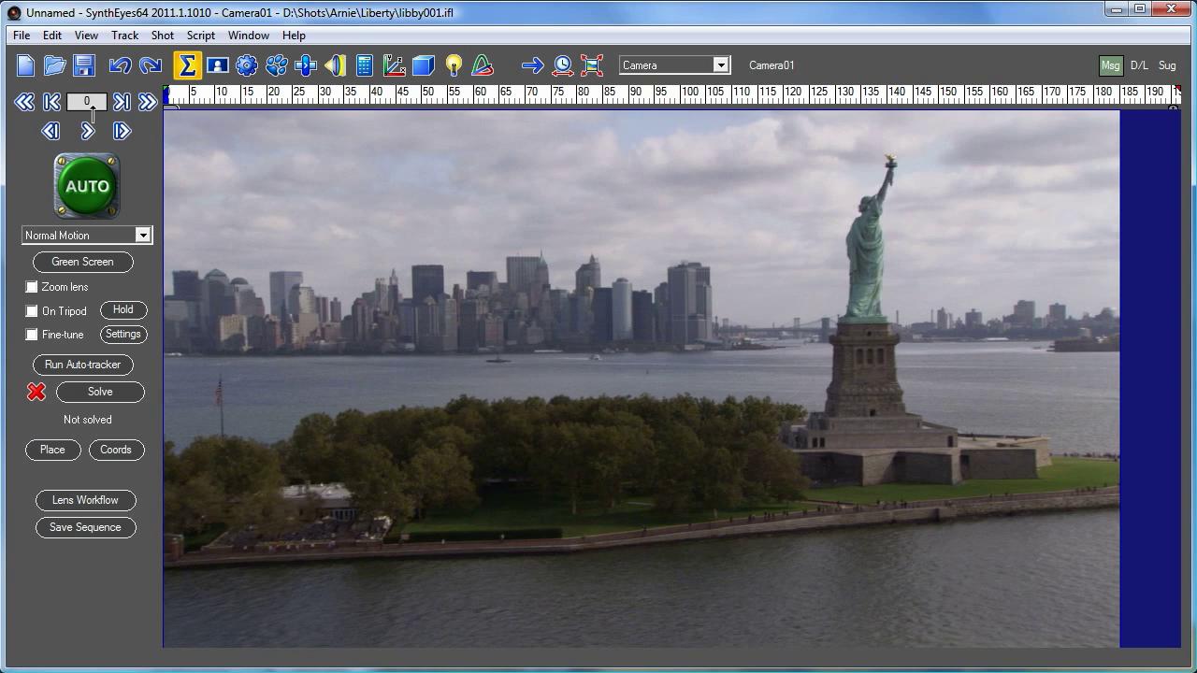
Run the automatic track and solve, then enable Calculate Distortion in the Lens panel.
click(84, 185)
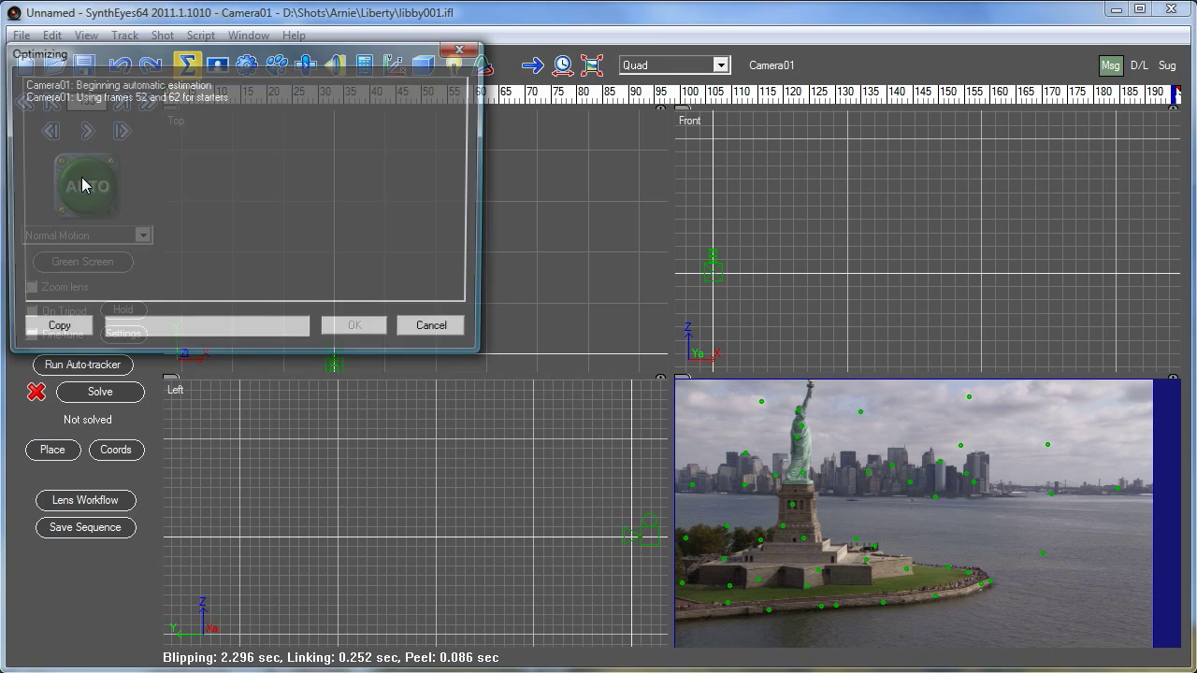
click(357, 330)
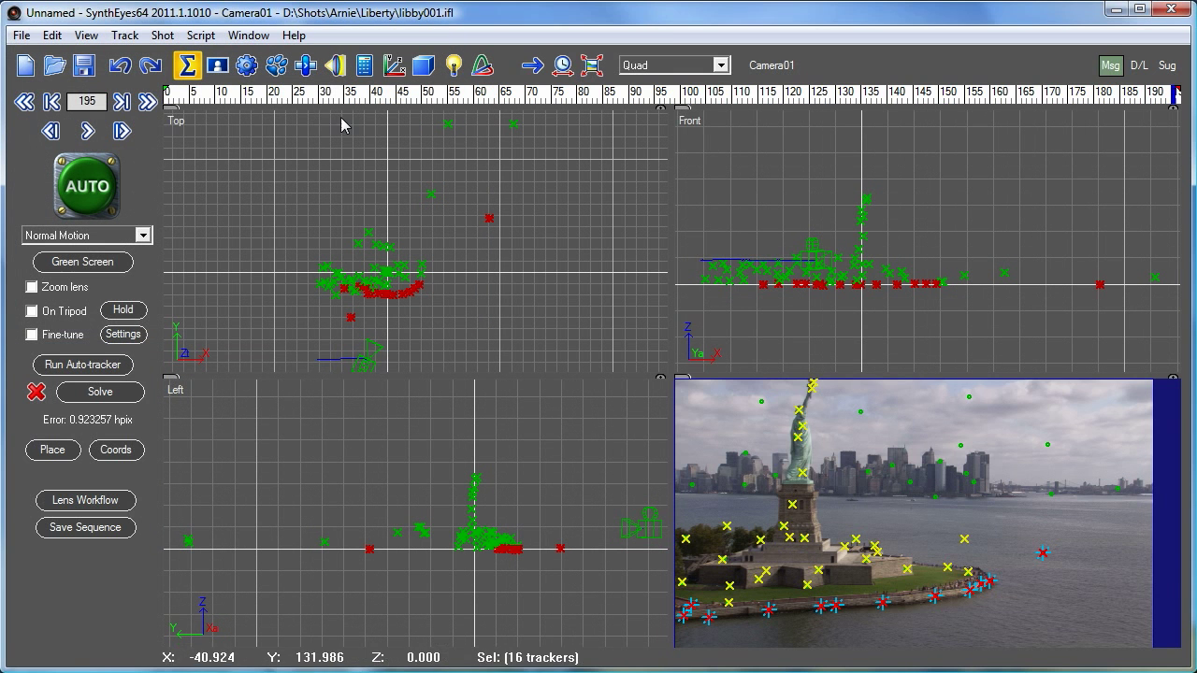
click(335, 65)
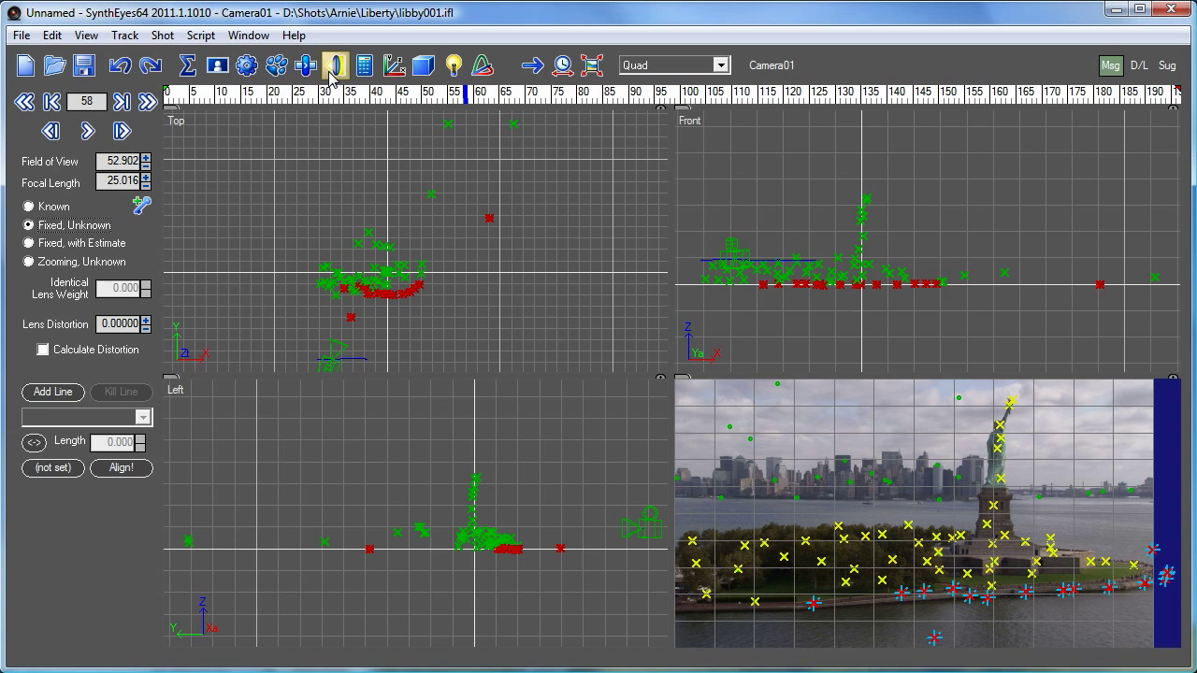
click(47, 349)
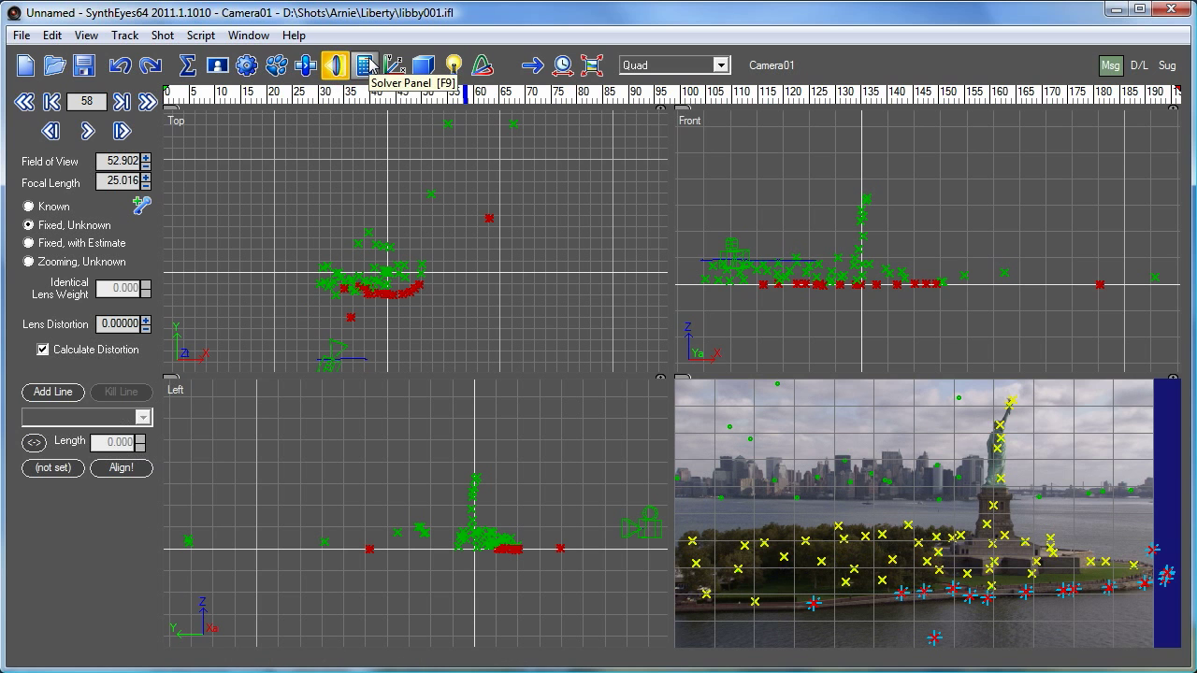
Re-solve the camera, giving 0.00949 distortion and a 0.732181 hpix error.
click(364, 65)
click(99, 163)
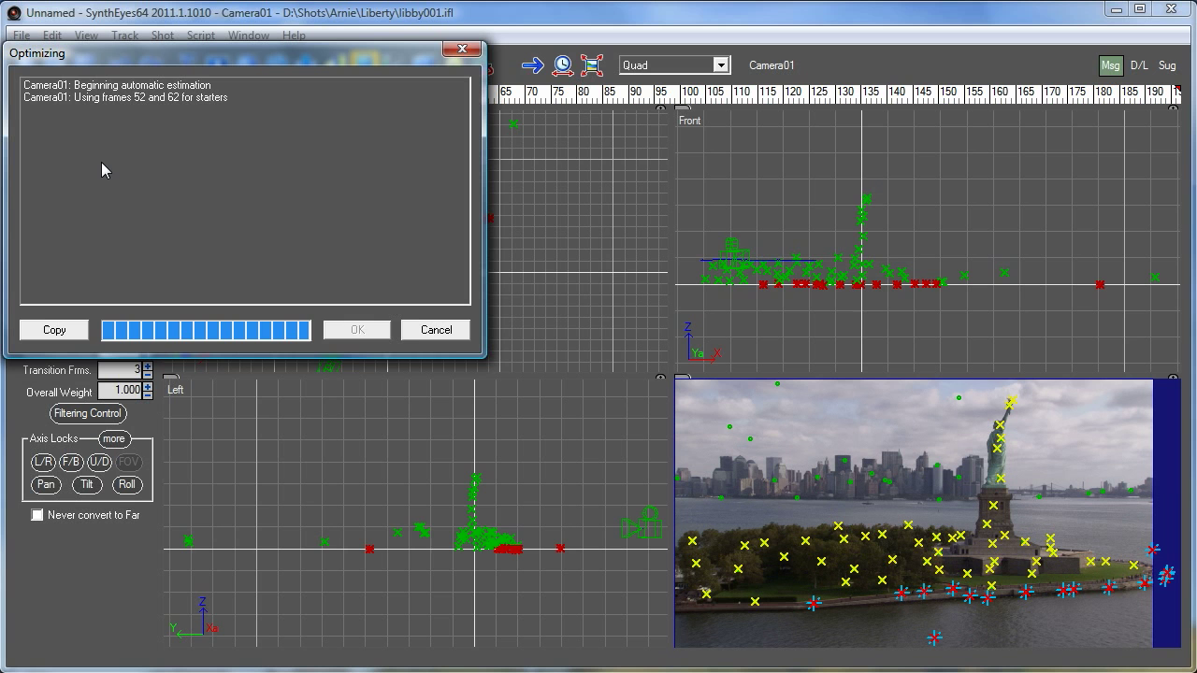
click(358, 329)
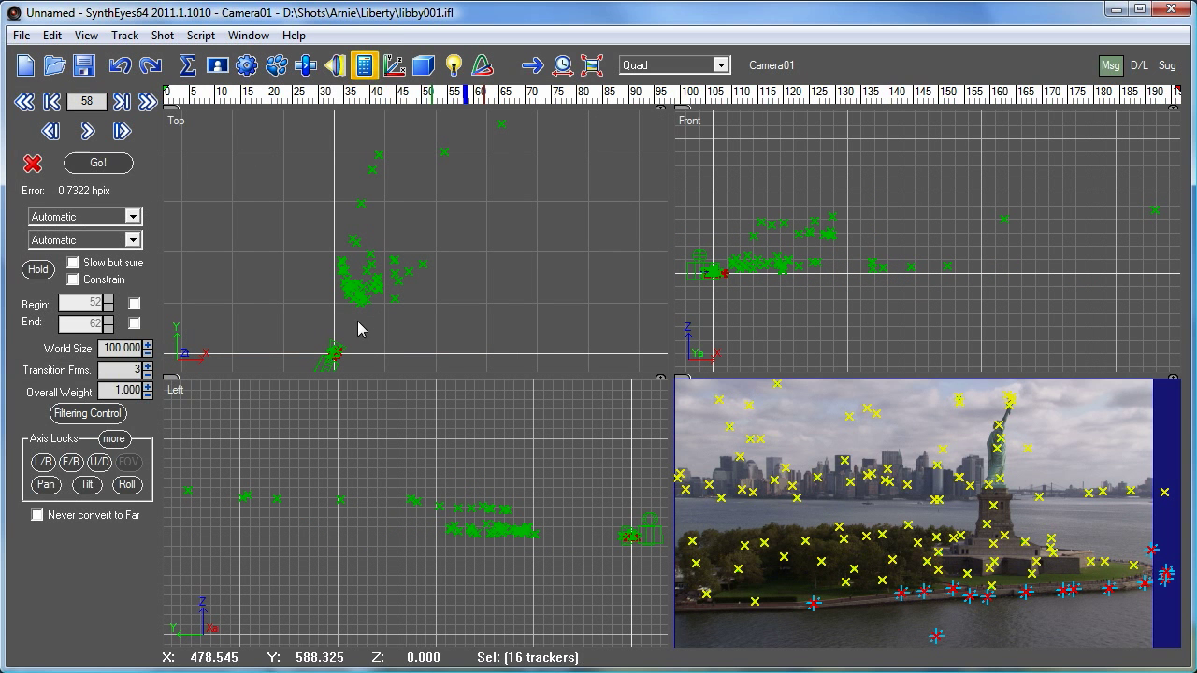
click(336, 63)
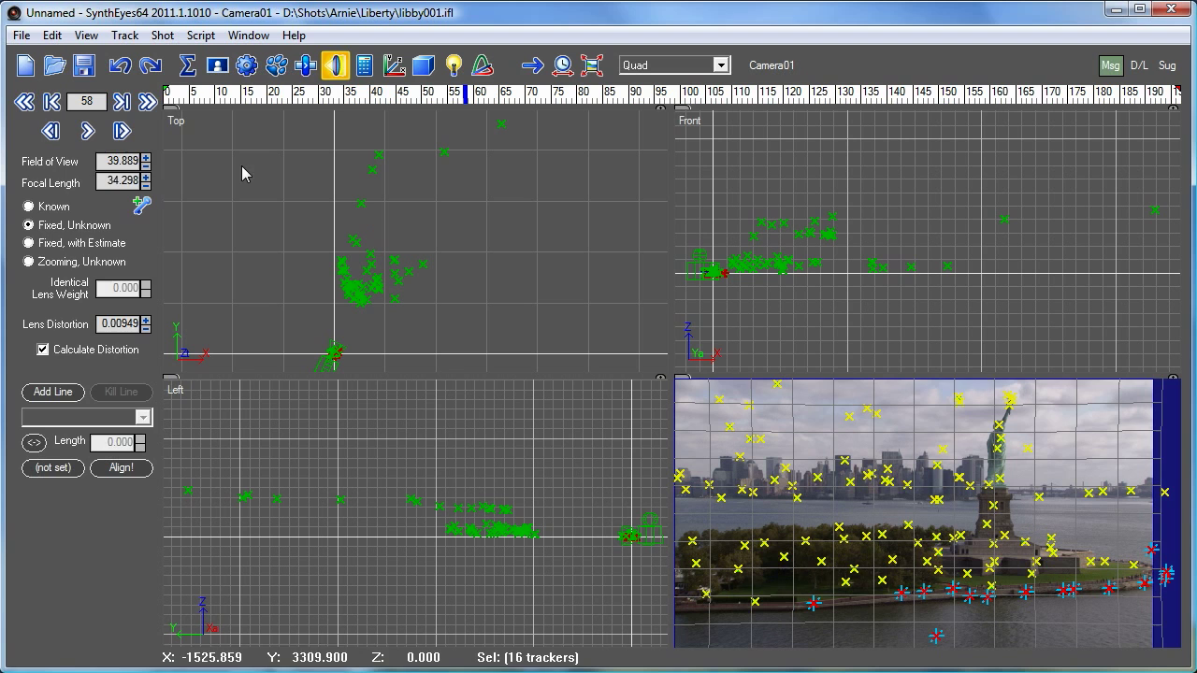
click(187, 67)
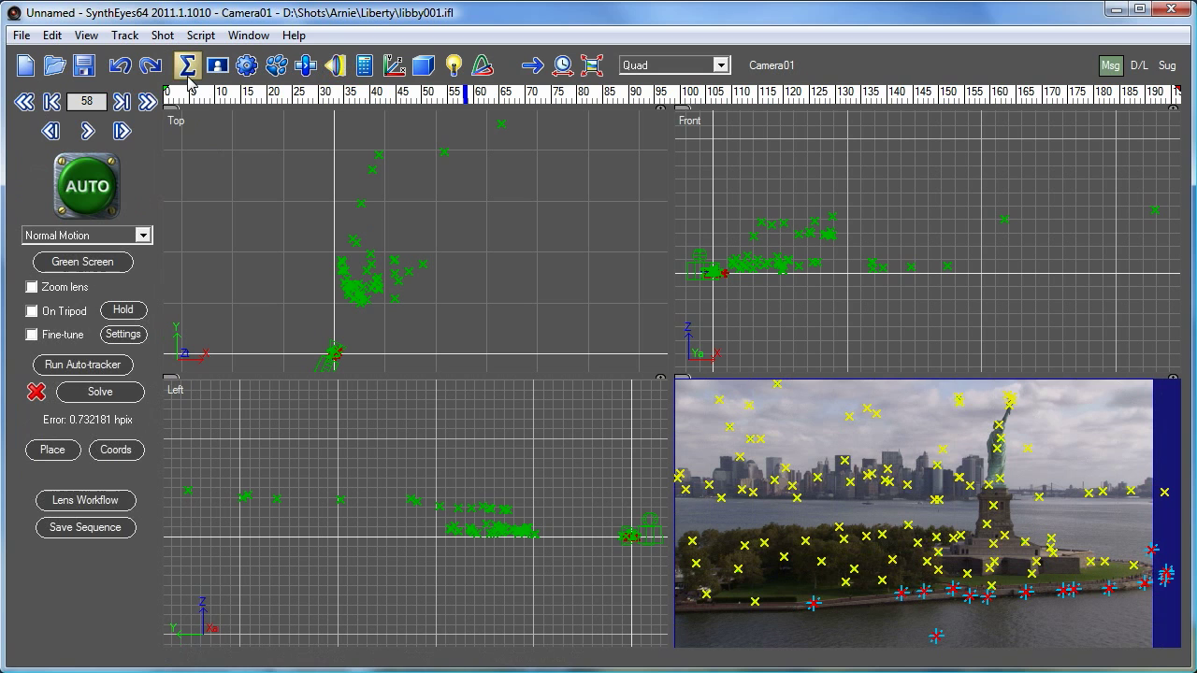
Apply the Lens Workflow with Undistorted(1) output, margin 2 and Width=16x.
click(97, 502)
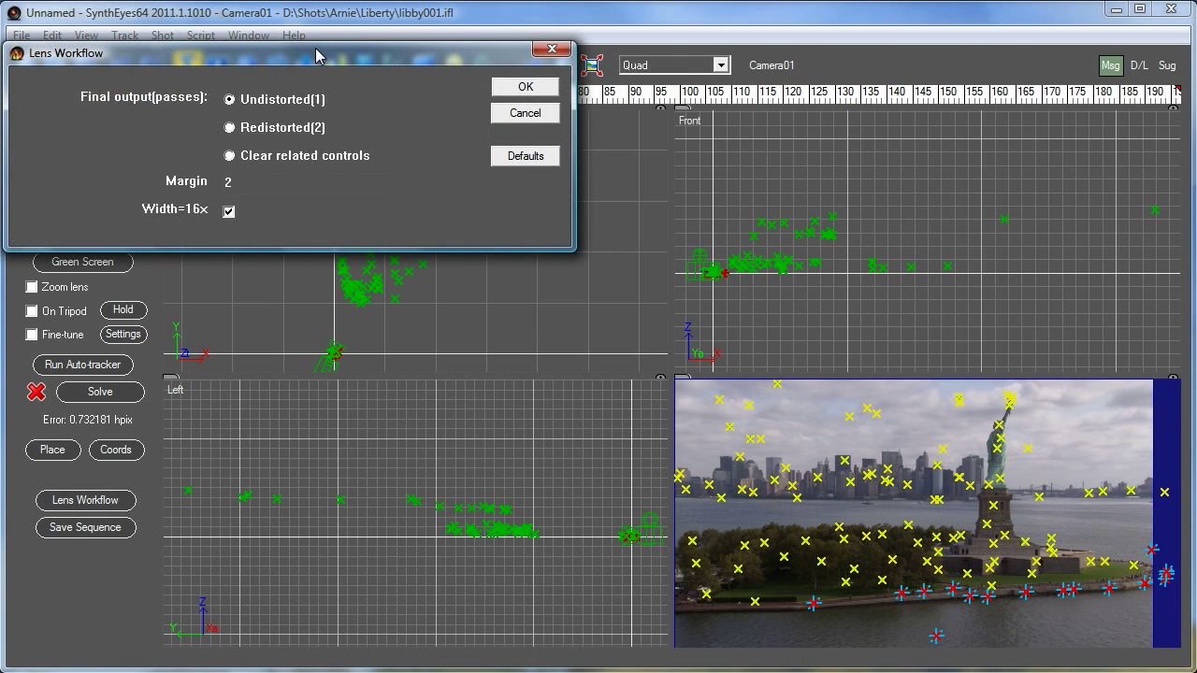
drag(318, 49, 445, 113)
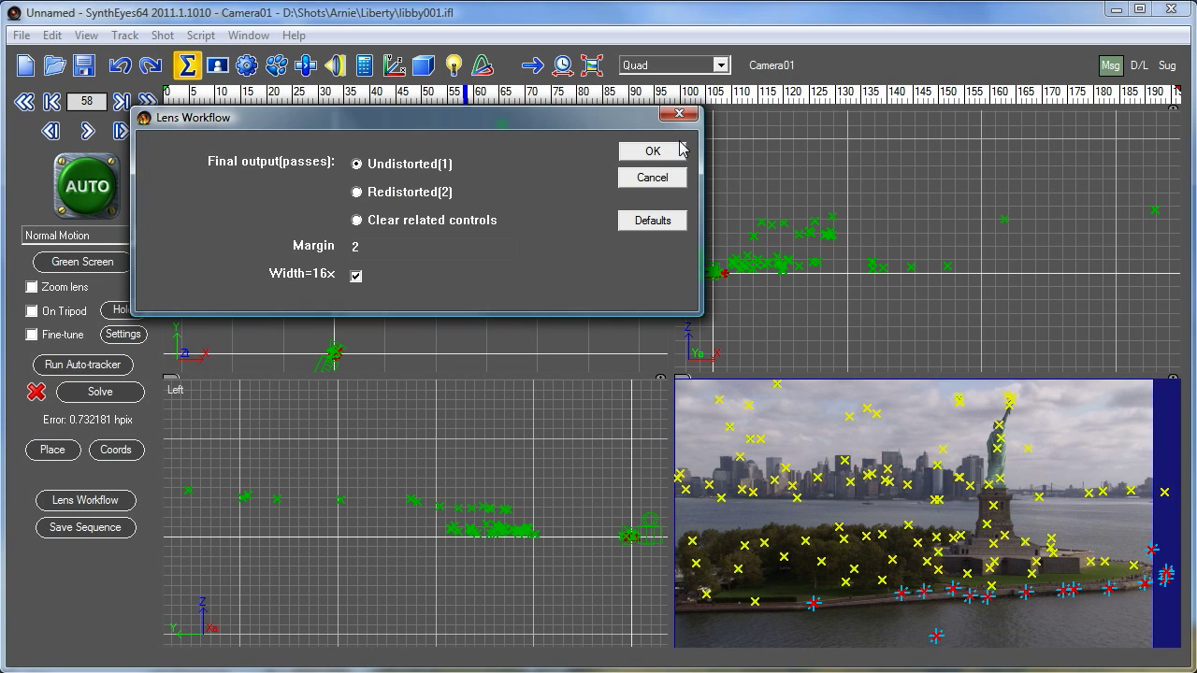
click(653, 155)
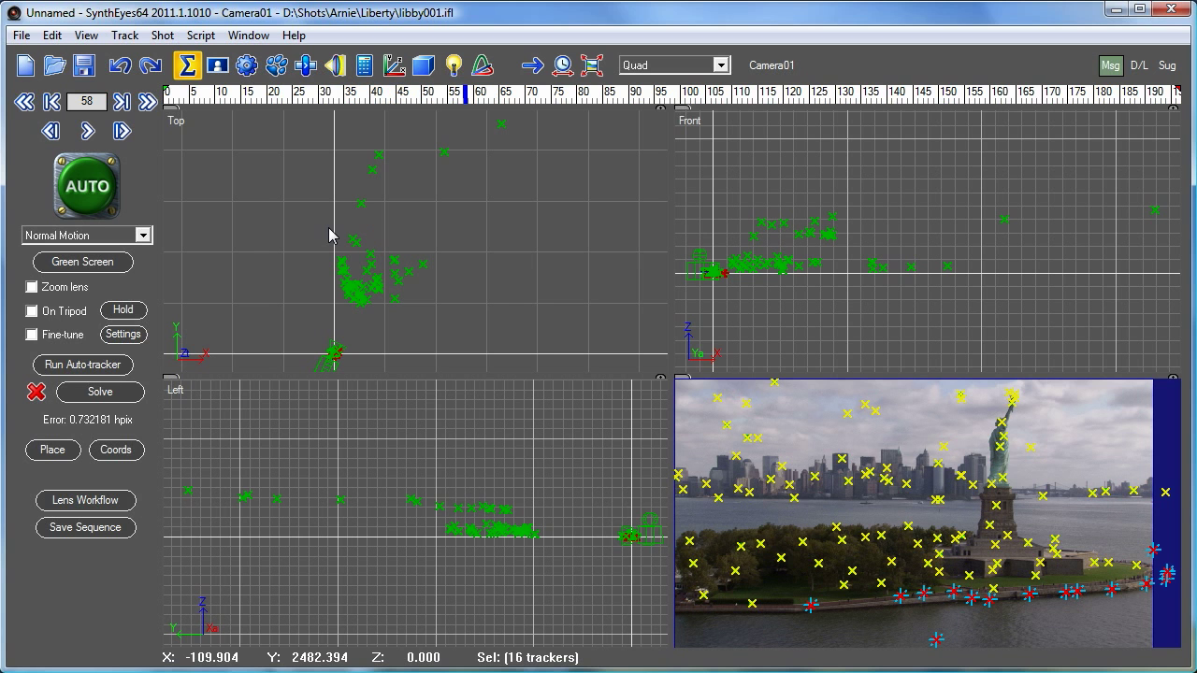
Check the 1.0367 Delta Zoom in Image Preparation, then view its Lens page.
key(p)
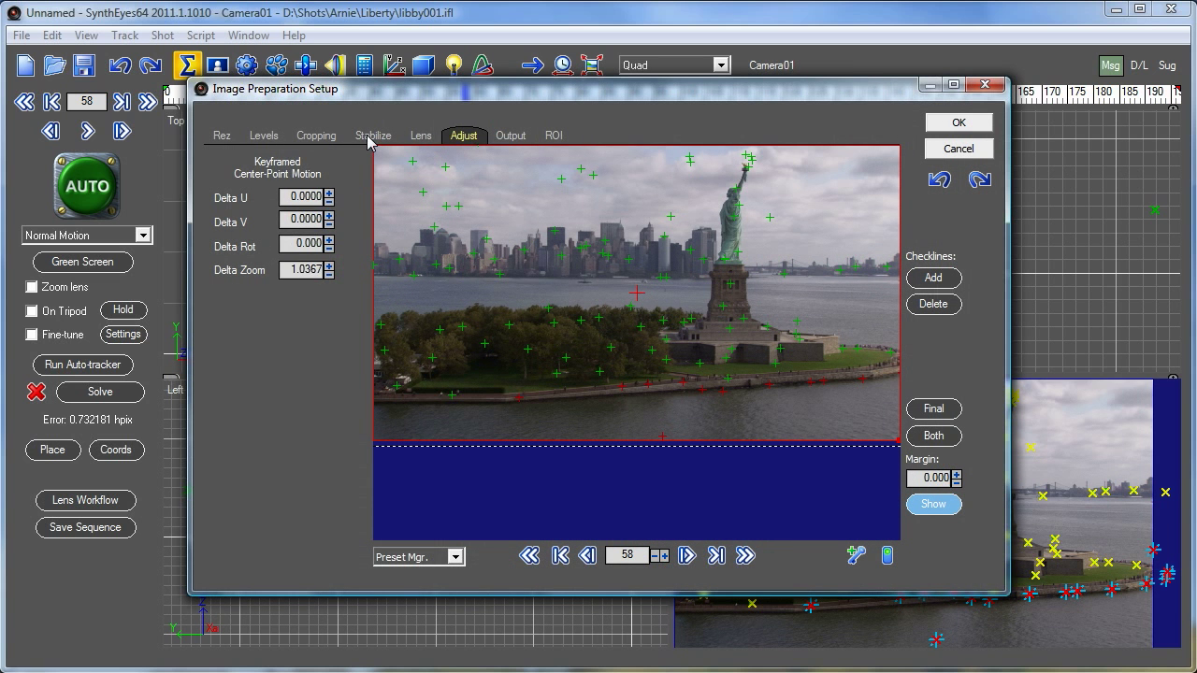
click(420, 139)
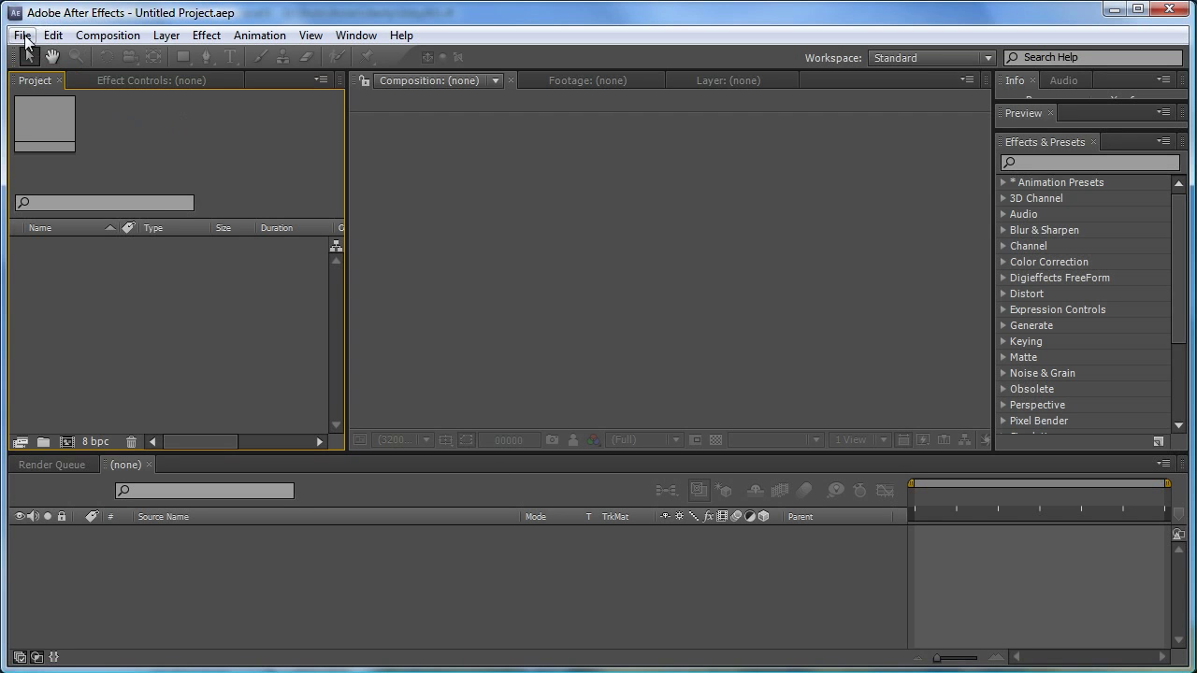
Import the libby[001-197].jpg JPEG sequence and start a new 1920x1080, 30 fps composition.
click(22, 36)
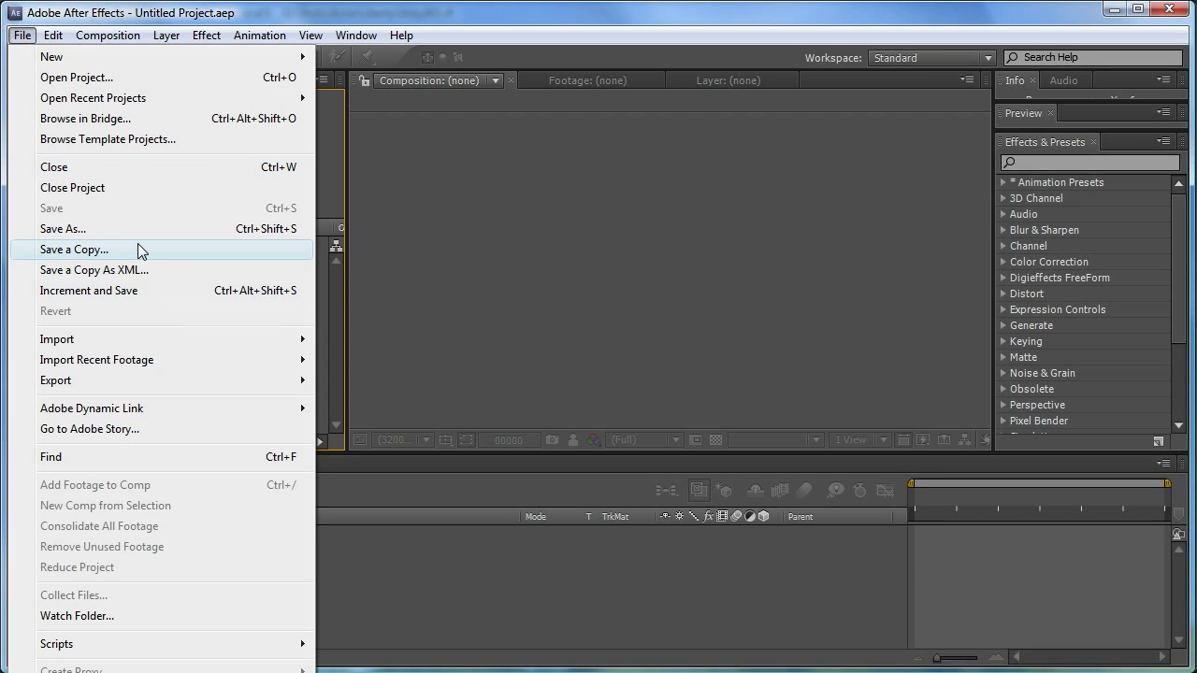
mouse_move(139, 338)
click(354, 339)
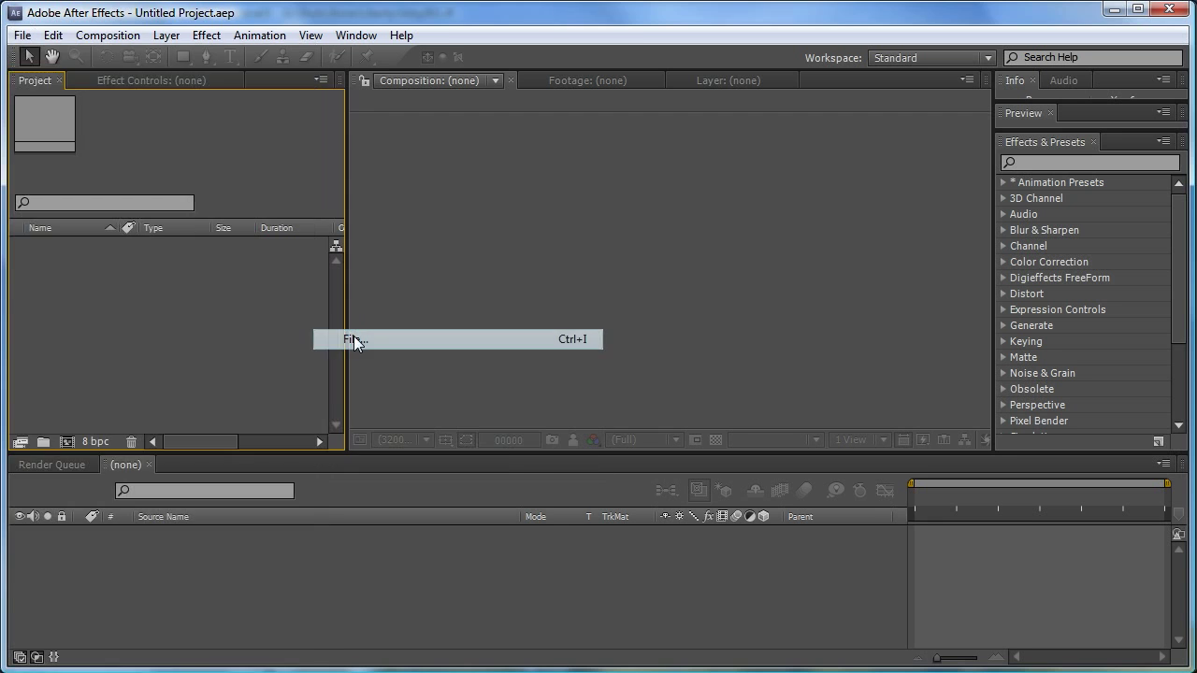
click(288, 162)
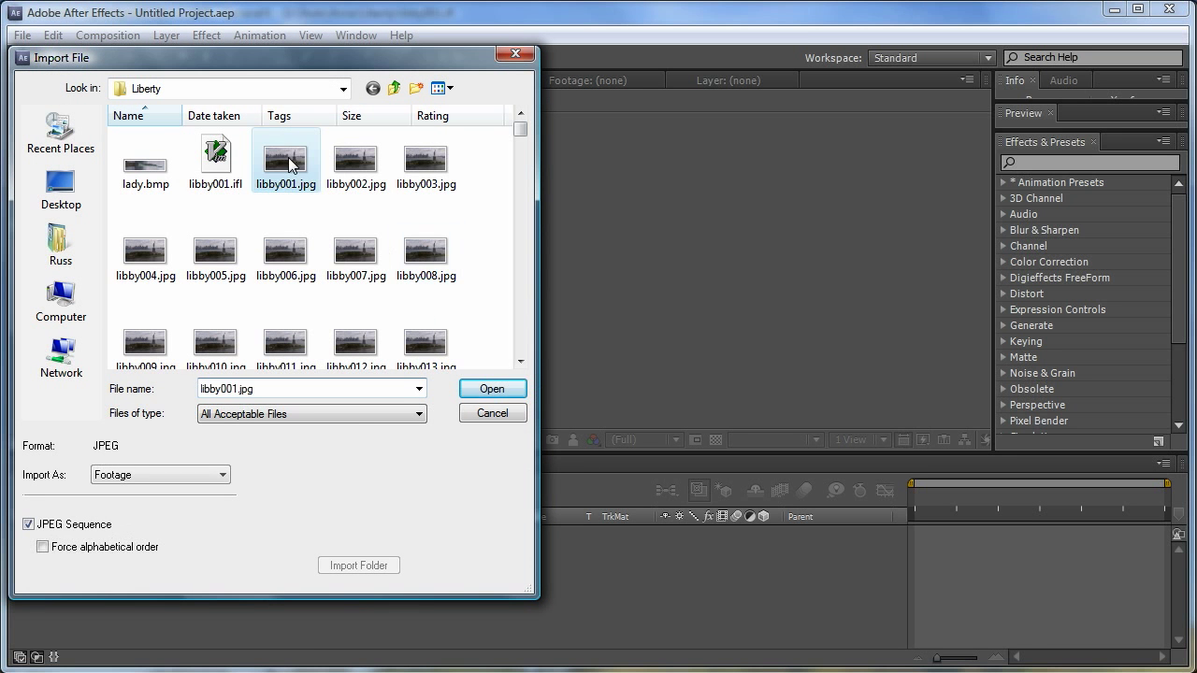
click(490, 388)
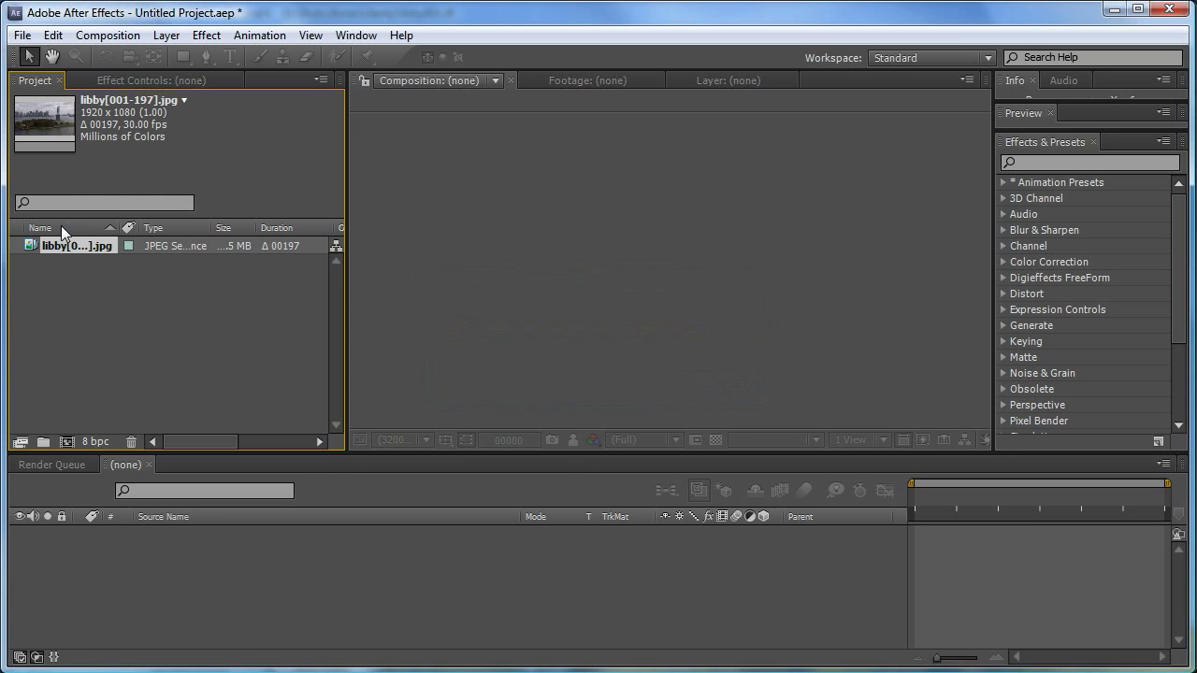
click(104, 36)
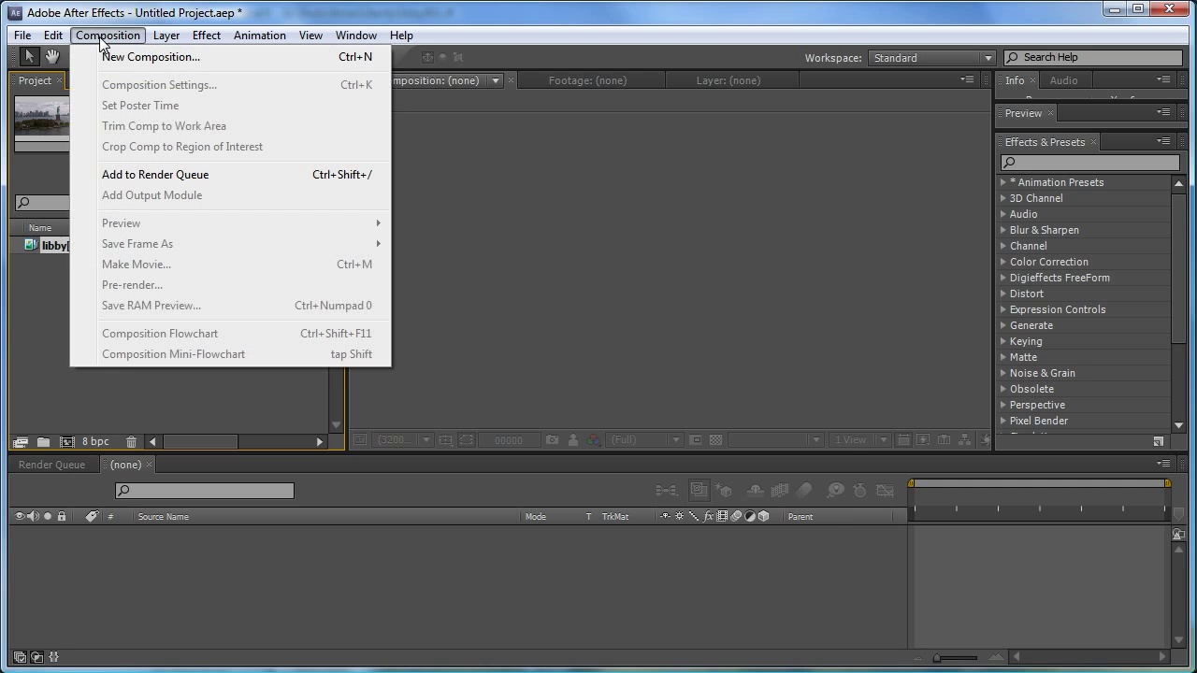
click(120, 57)
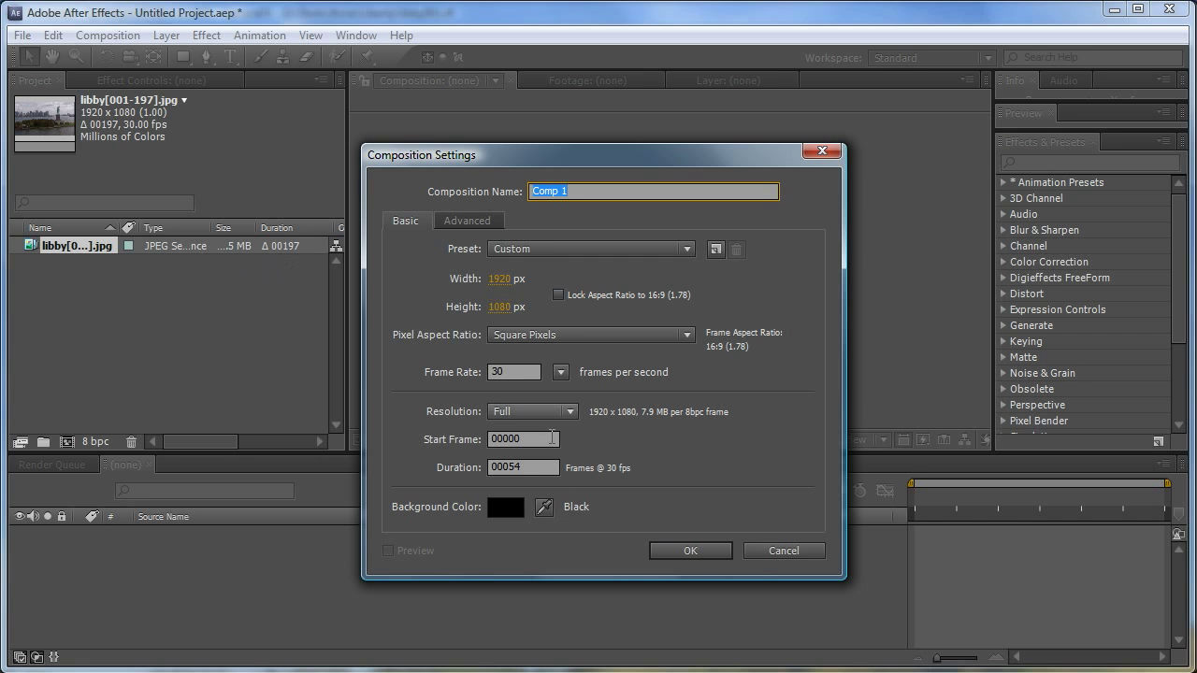
Create Comp 1 and place the libby[001-197].jpg footage in it as layer 1.
click(693, 551)
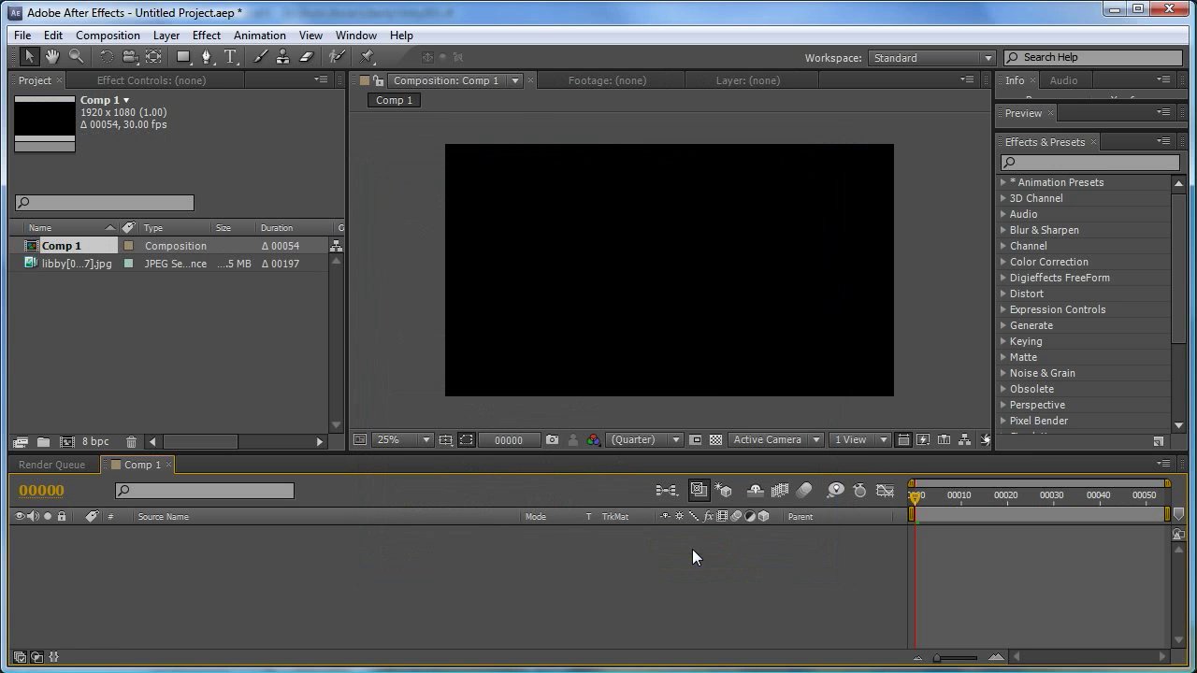
click(20, 247)
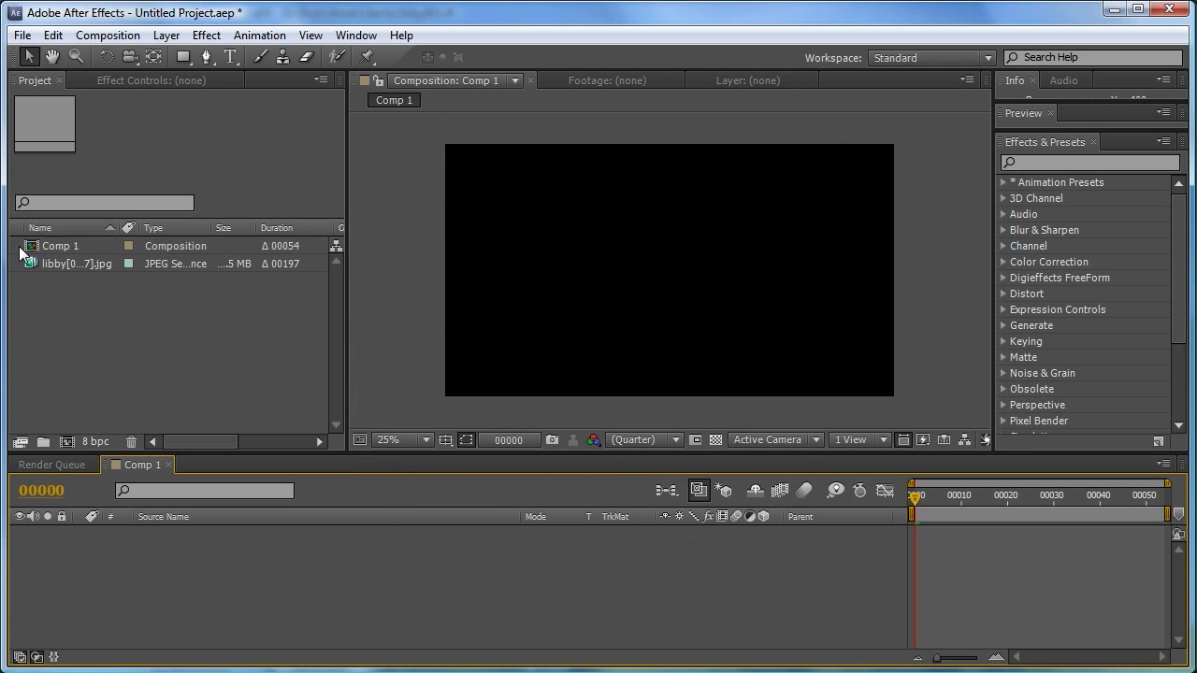
click(28, 267)
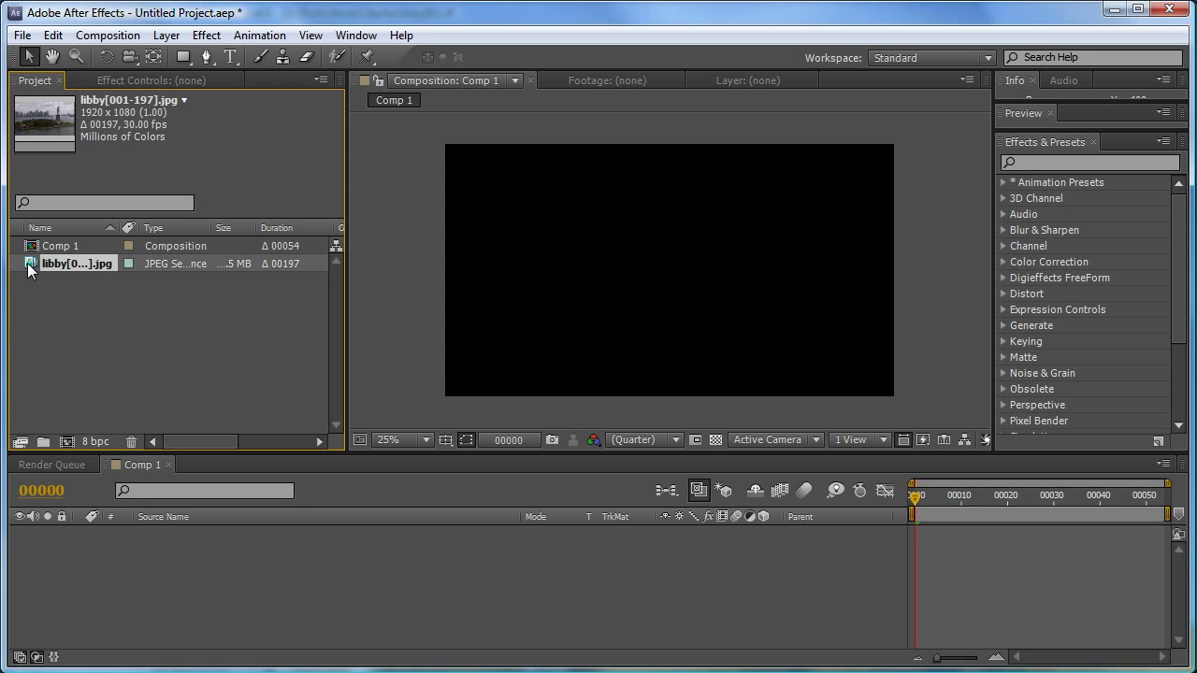
drag(28, 268, 97, 560)
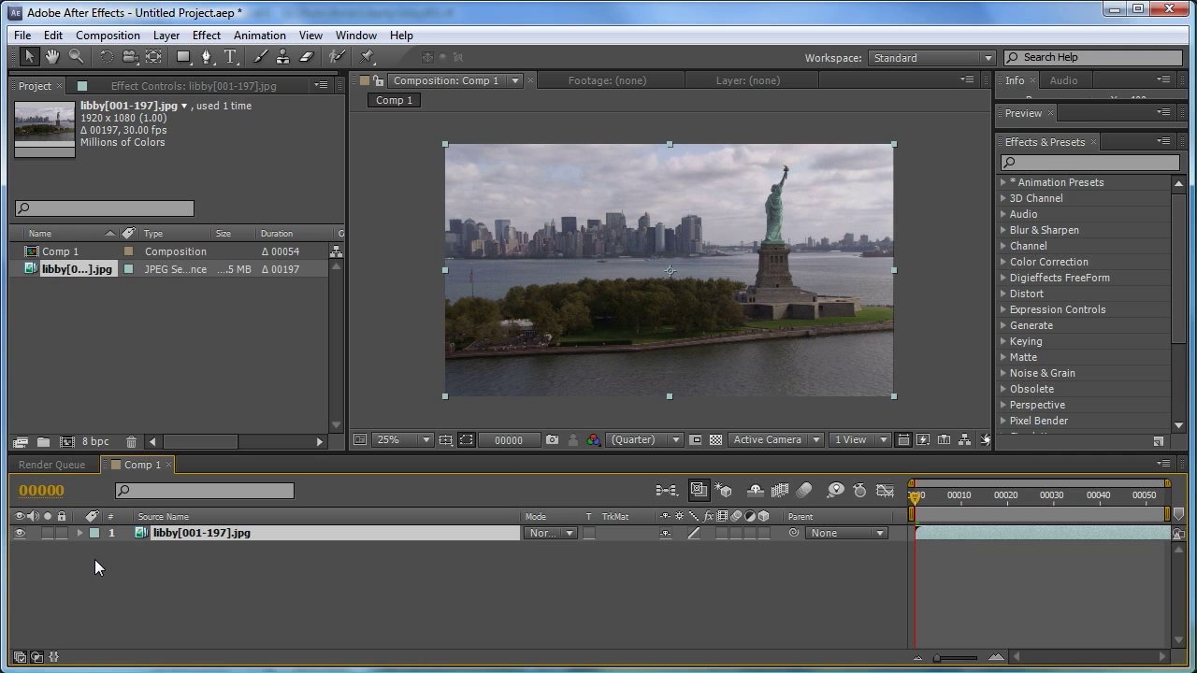
Apply Effect > SynthEyes > SynthEyes Undistort to the libby footage layer.
click(207, 34)
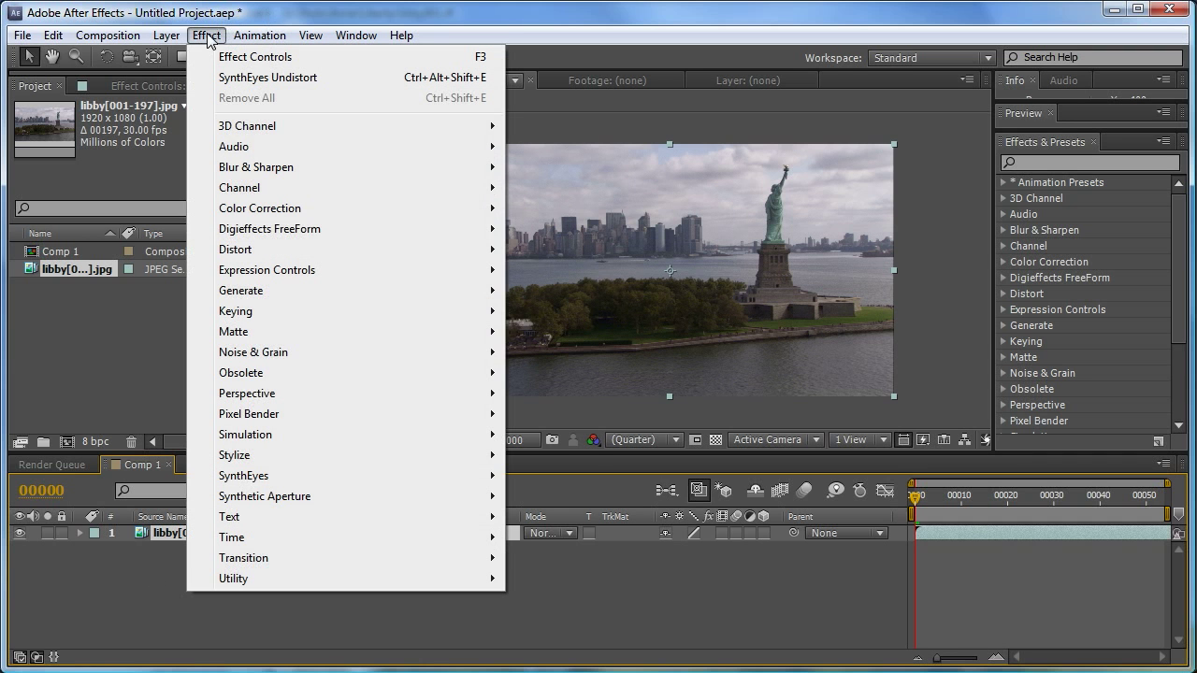
mouse_move(395, 477)
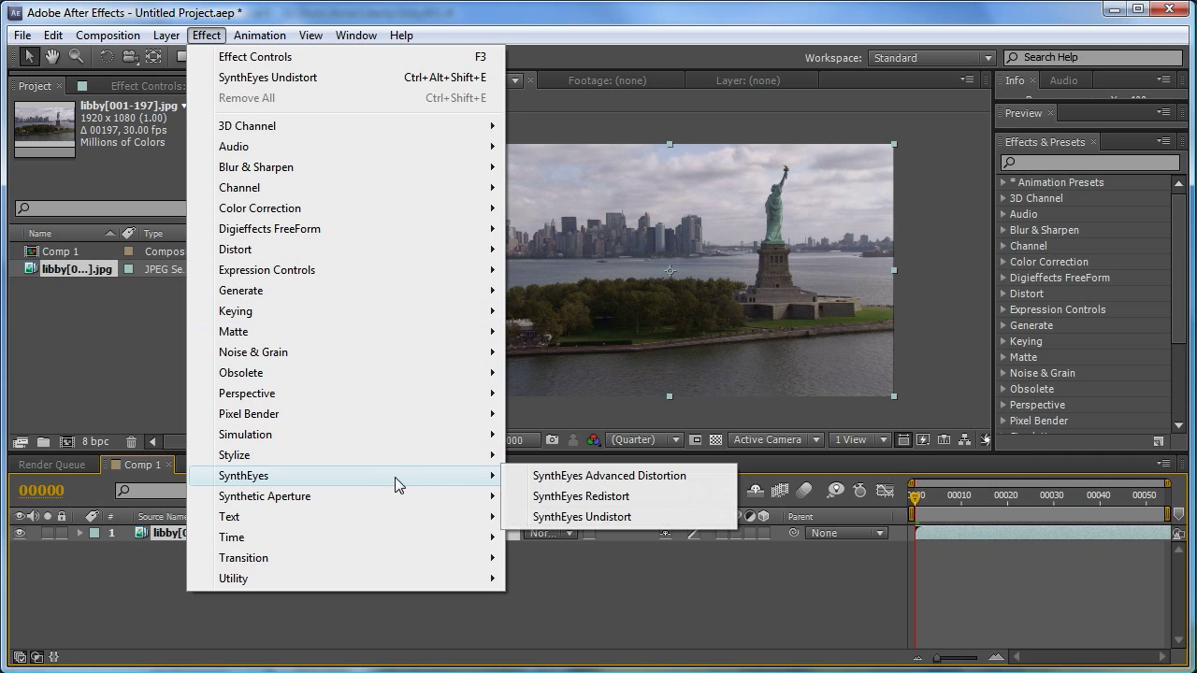
click(576, 522)
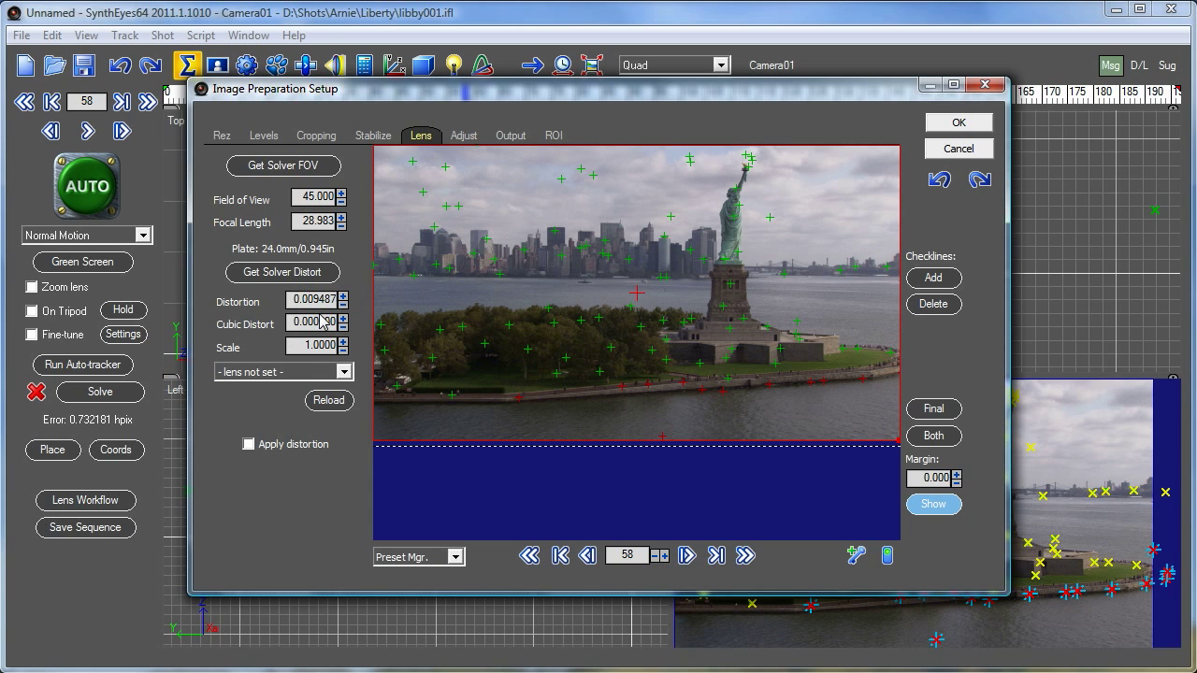
Select SynthEyes' computed Distortion value of 0.009487 on the Lens page to copy it.
click(297, 298)
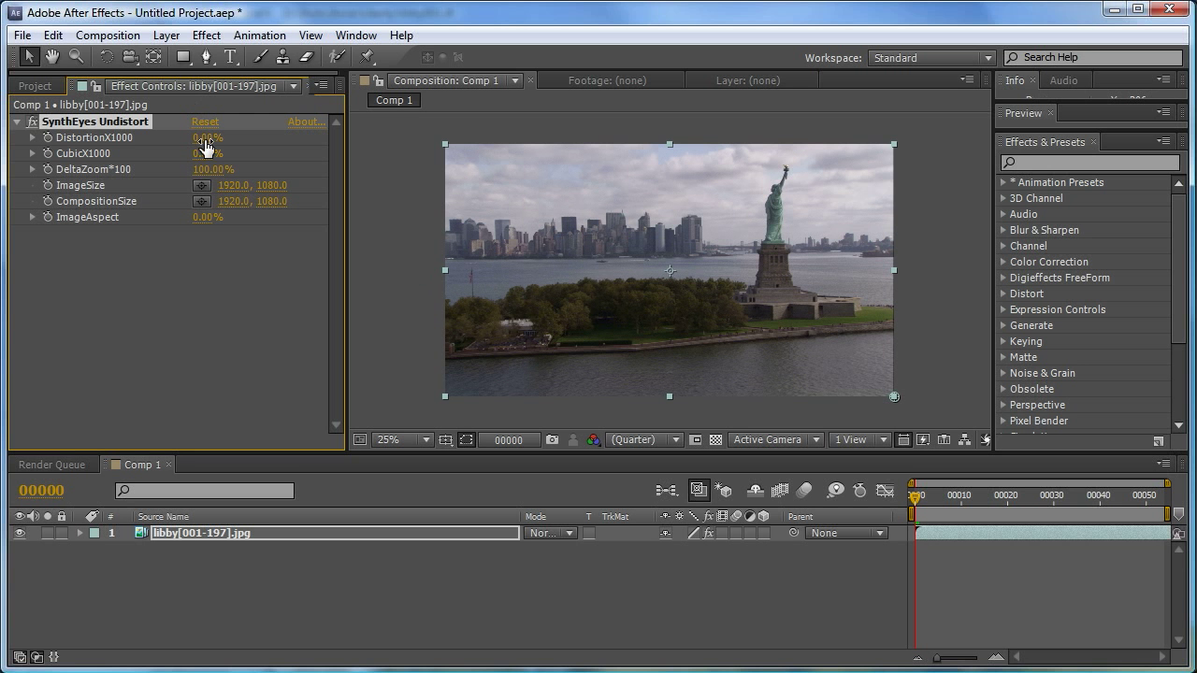
Set SynthEyes Undistort's DistortionX1000 to 9.487 in Effect Controls.
click(206, 137)
text(9.487)
key(Return)
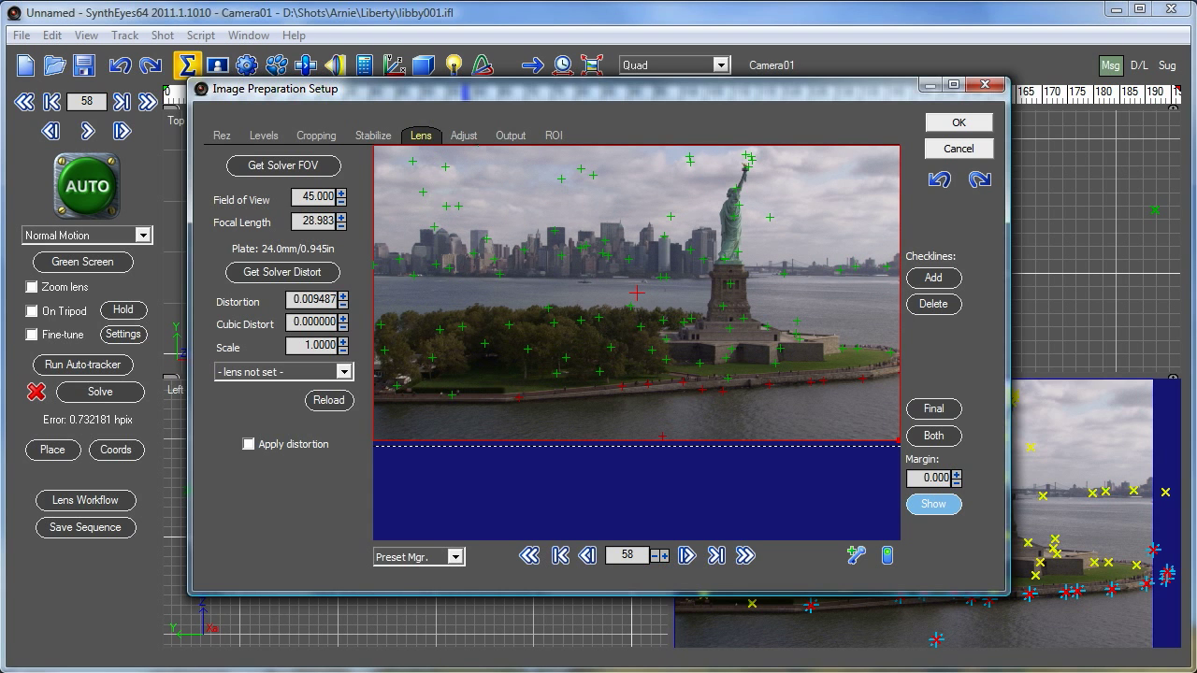
Show Image Preparation's Adjust tab to read the 1.0367 Delta Zoom.
click(469, 137)
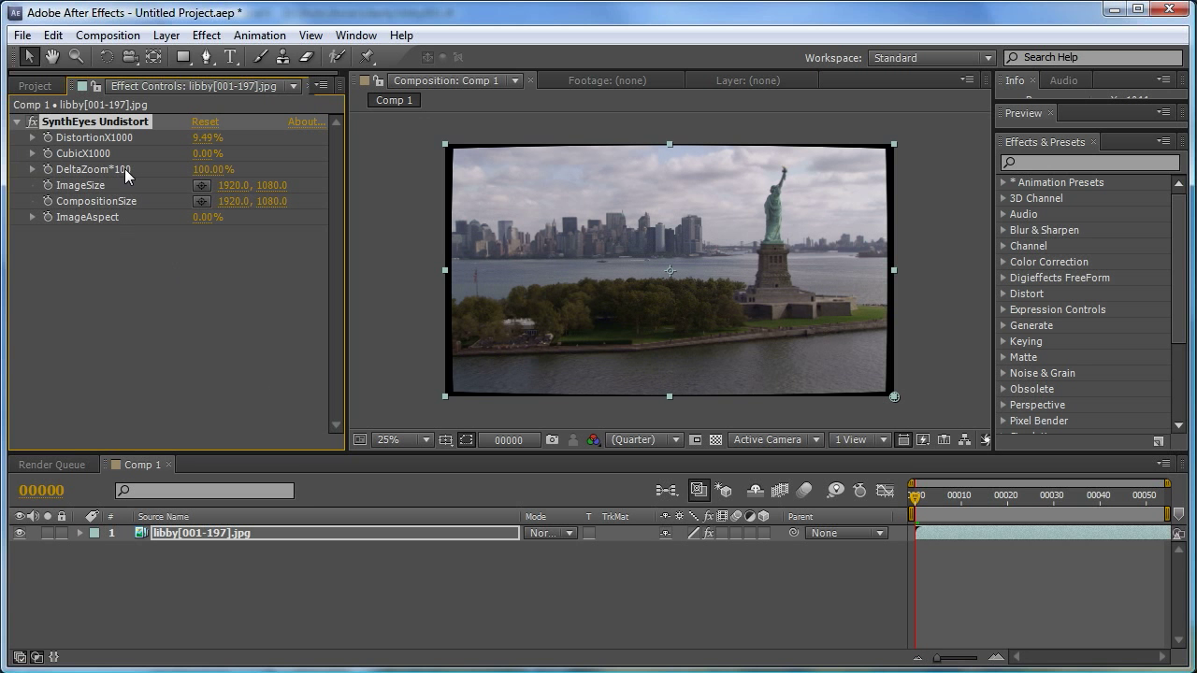
Enter 103.67 as the SynthEyes Undistort effect's DeltaZoom*100 value in Effect Controls.
click(217, 174)
text(103.67)
key(Return)
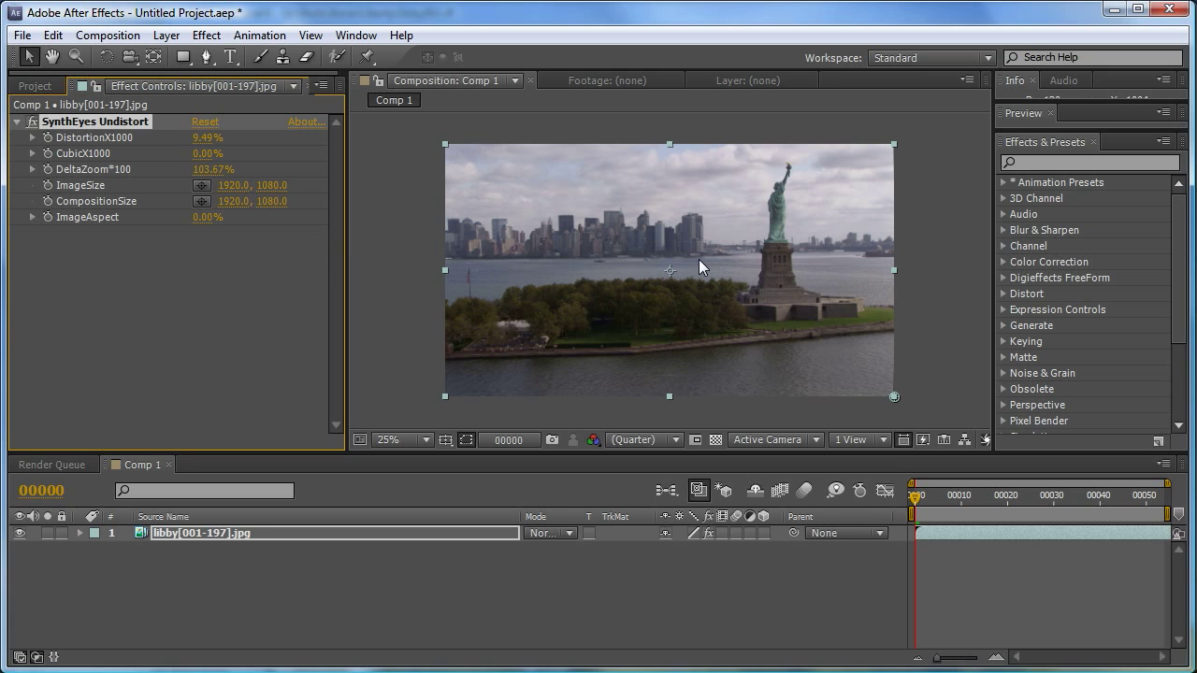
click(33, 121)
click(33, 121)
click(33, 122)
click(33, 121)
click(32, 122)
click(32, 121)
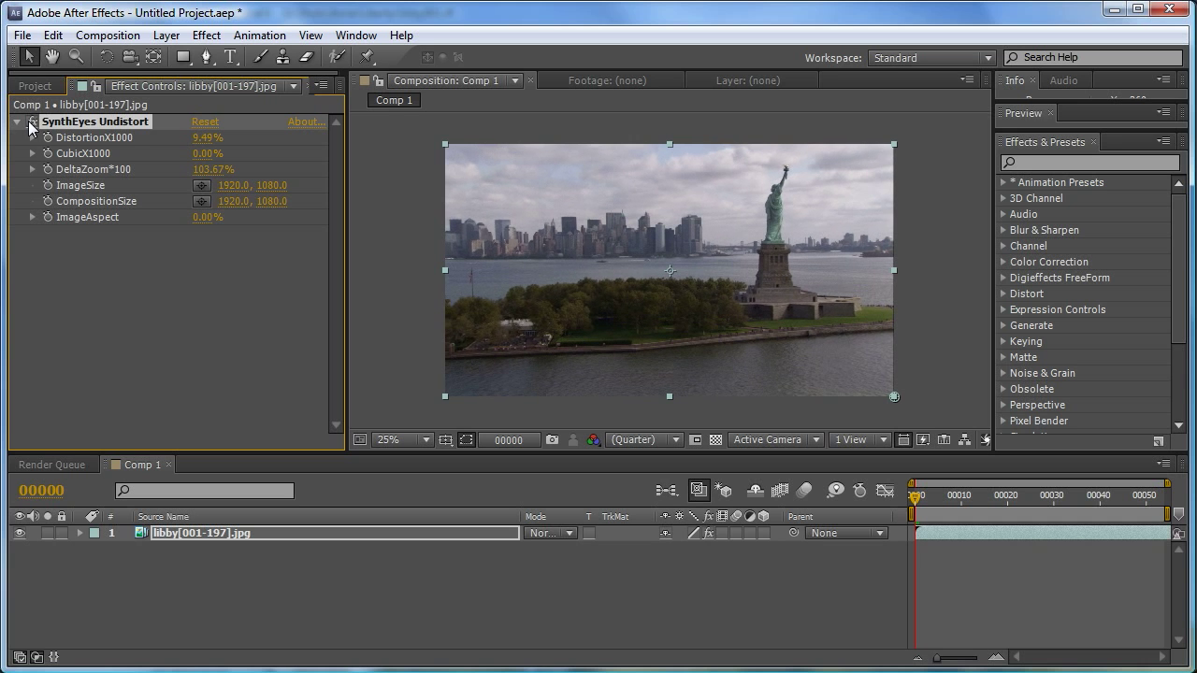
click(33, 122)
click(33, 121)
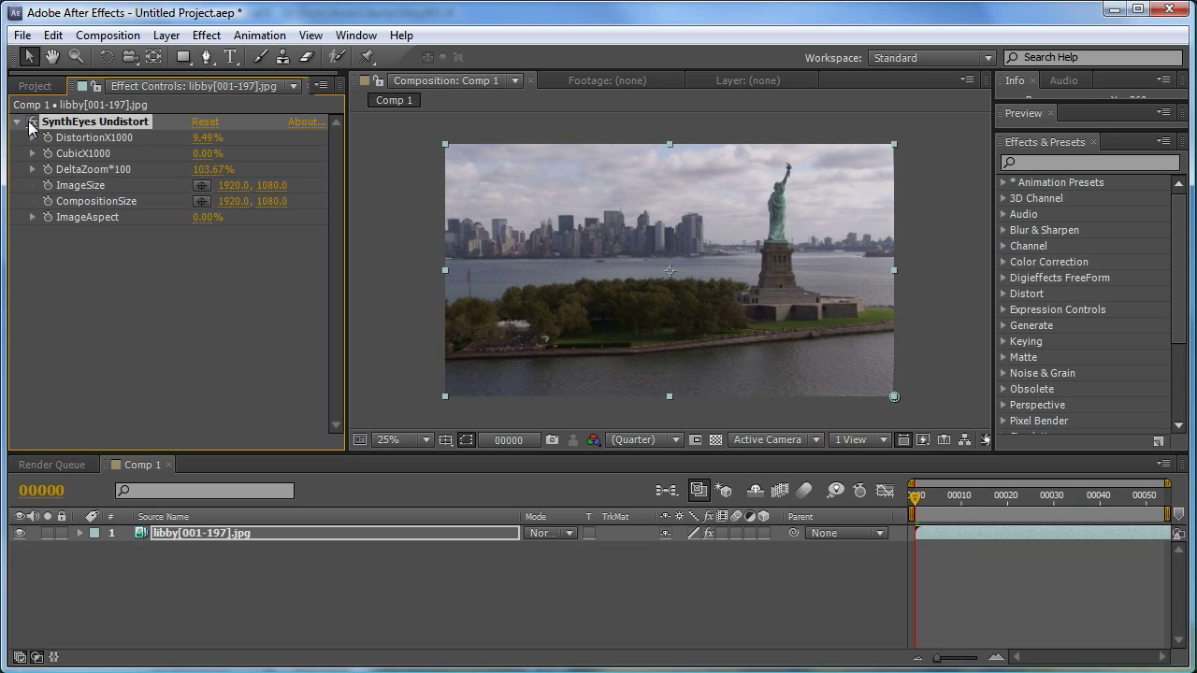
click(33, 122)
click(32, 121)
click(32, 121)
click(33, 121)
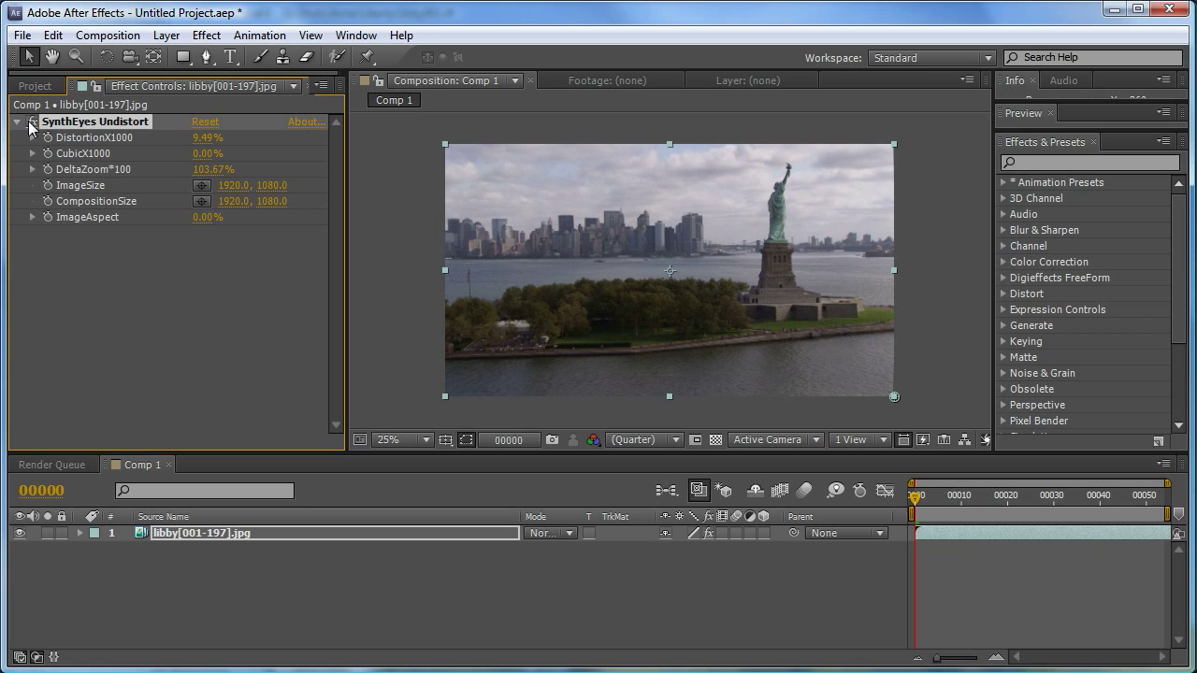